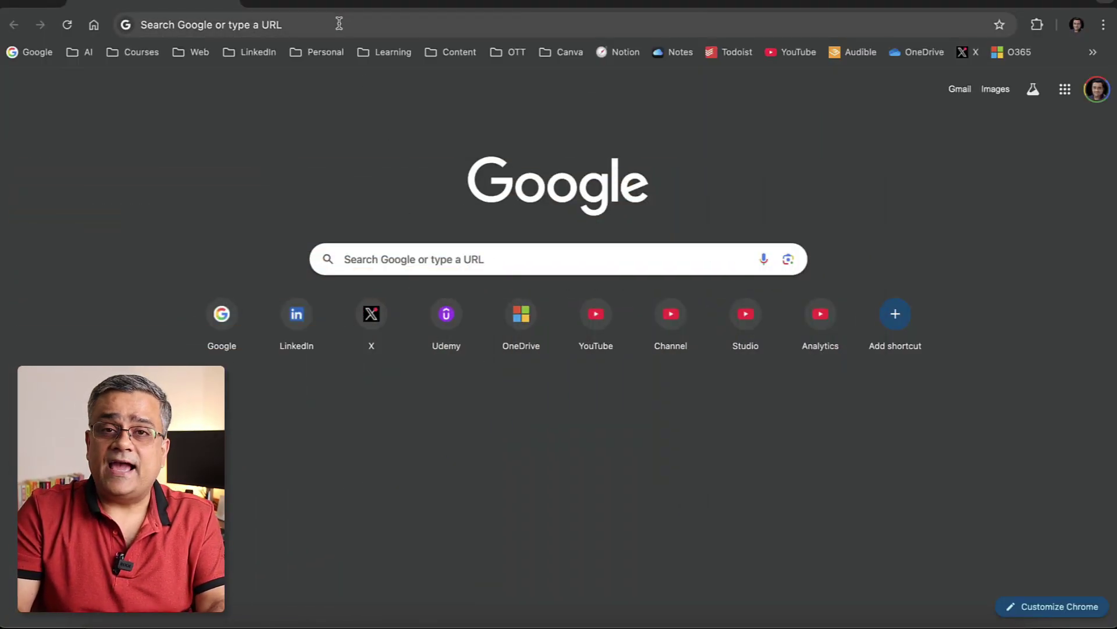
Go to the Gemini web app at gemini.google.com/app
left_click(339, 24)
type("gemini.google.com/app")
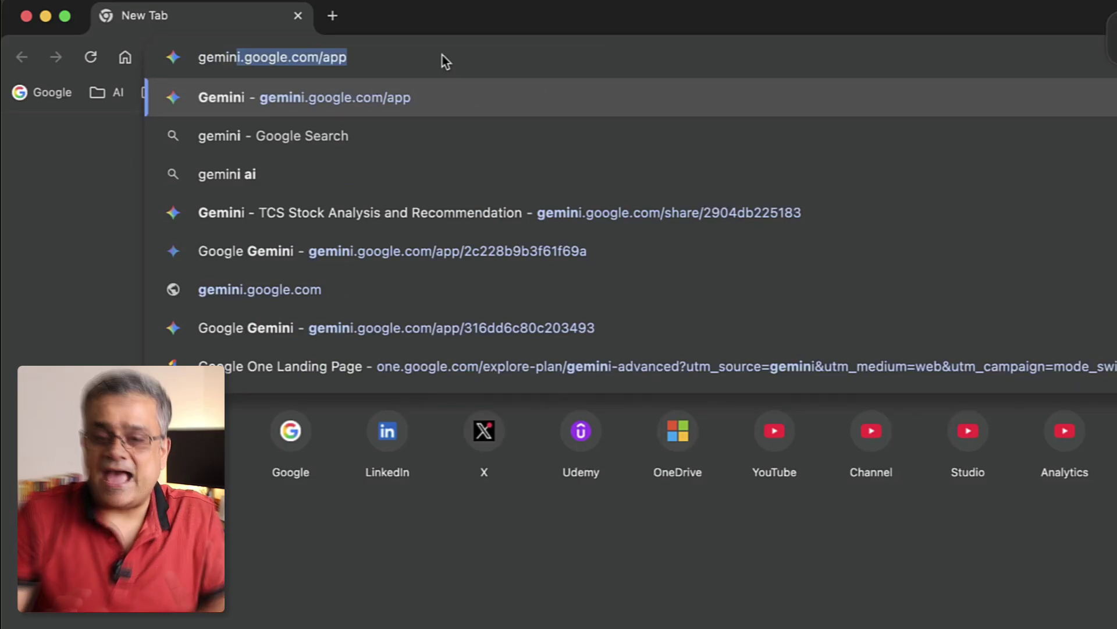
key("Return")
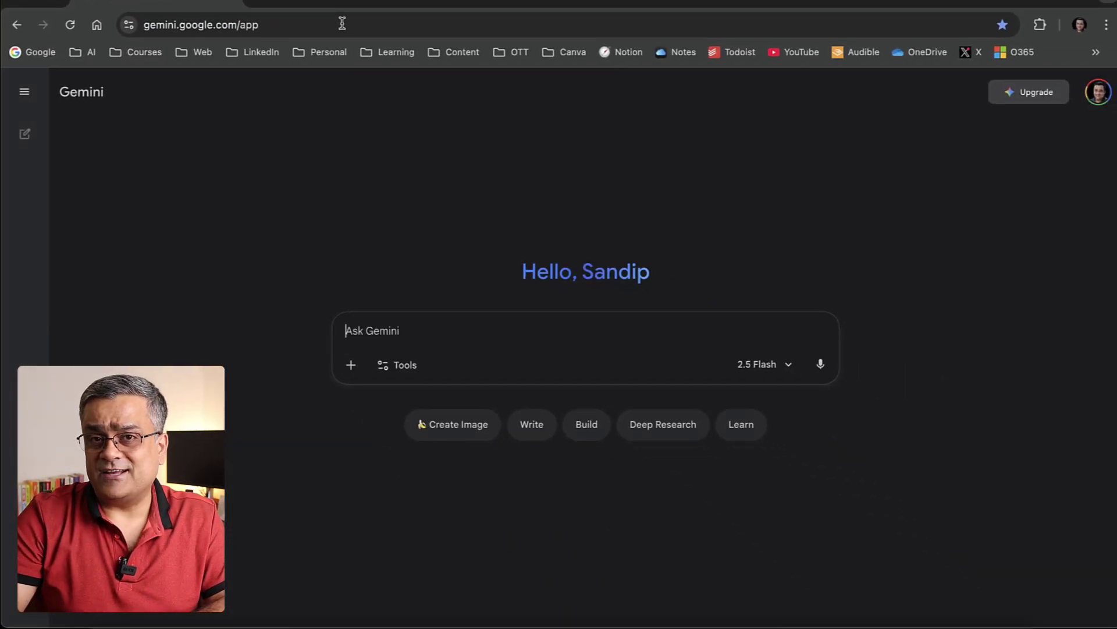
Generate the 'IRON FANGS' film poster from the pasted prompt and view it enlarged
left_click(444, 429)
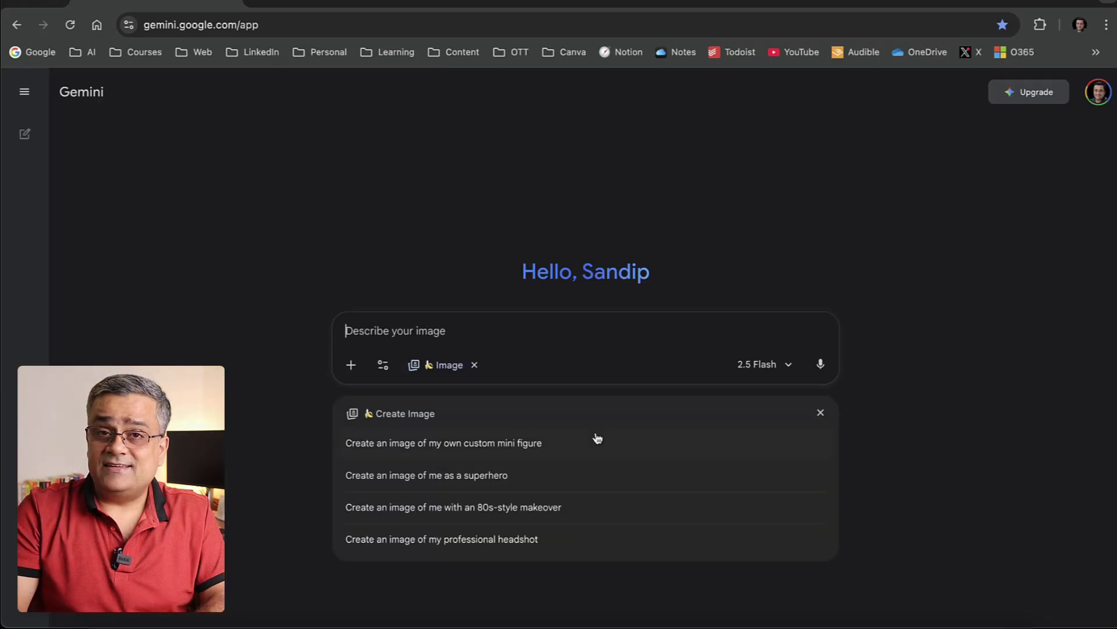
type("film poster, 67 year old man, wearing leather black, have gold teeth, --v 6.1")
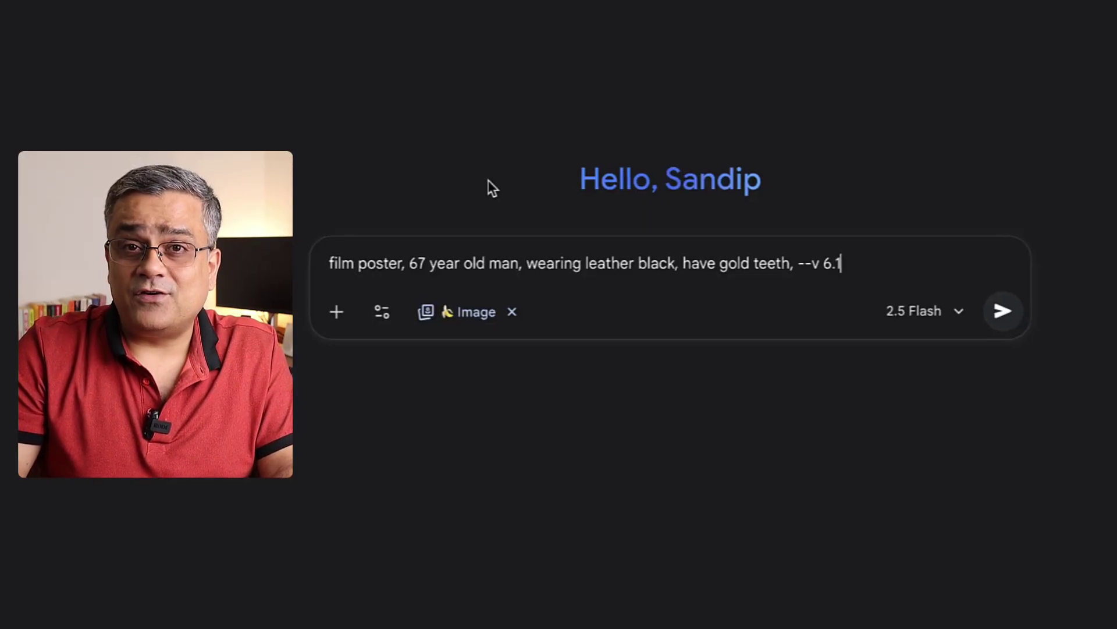
left_click(1004, 312)
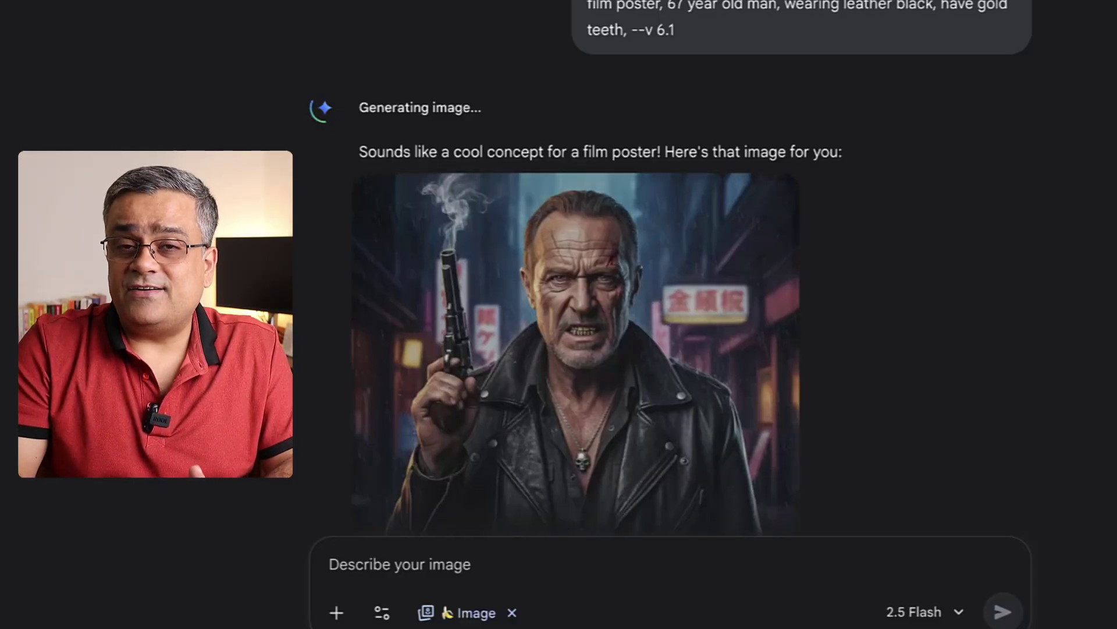
scroll(903, 211, "down", 2)
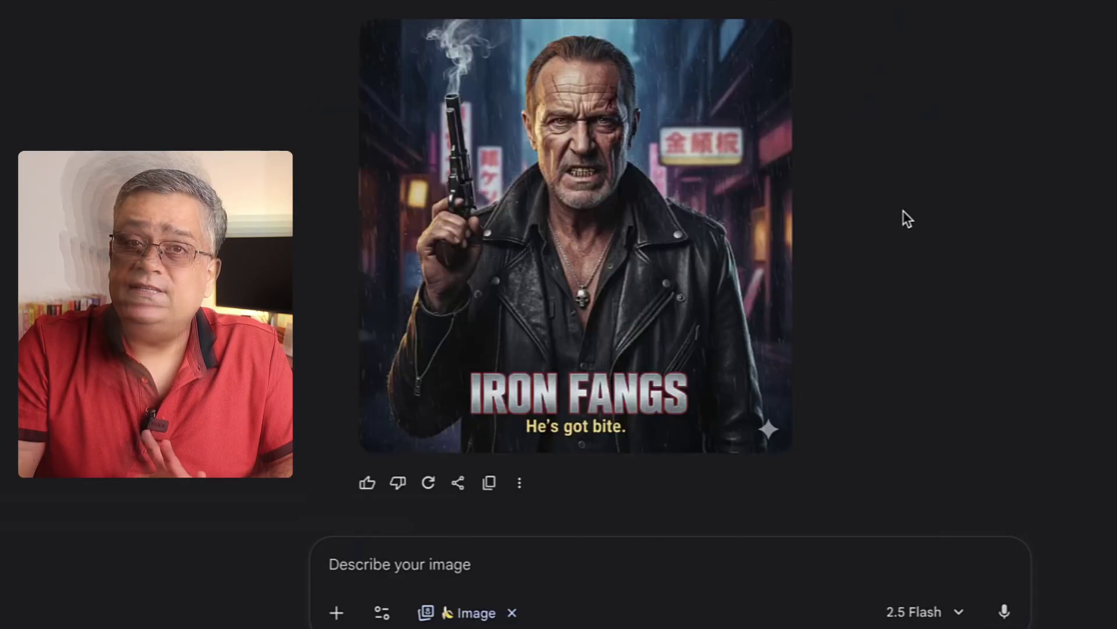
left_click(574, 127)
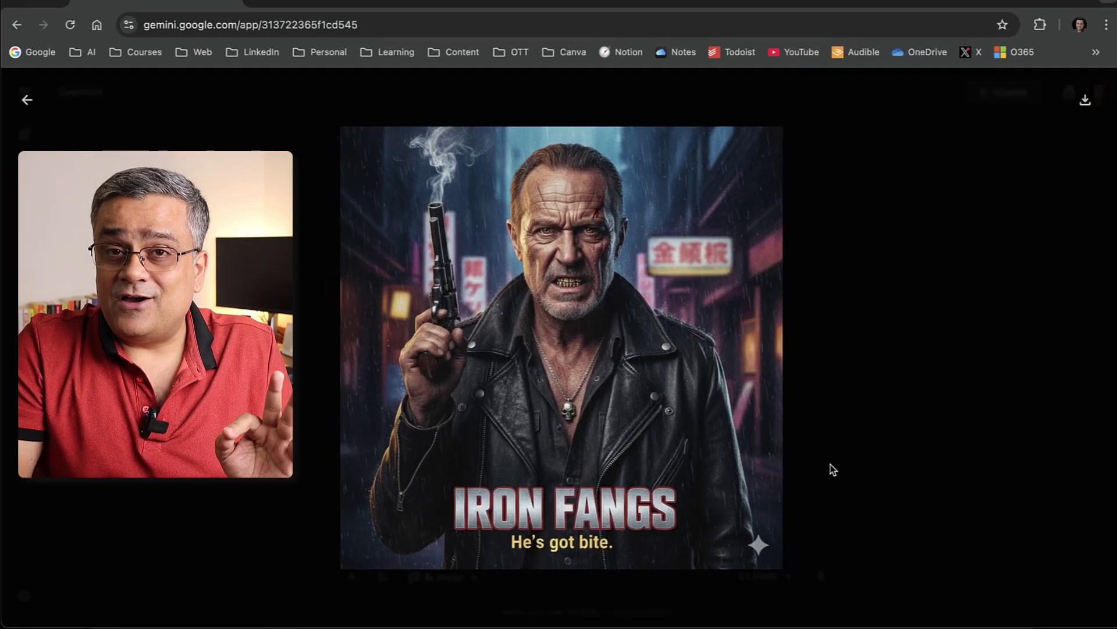
left_click(833, 469)
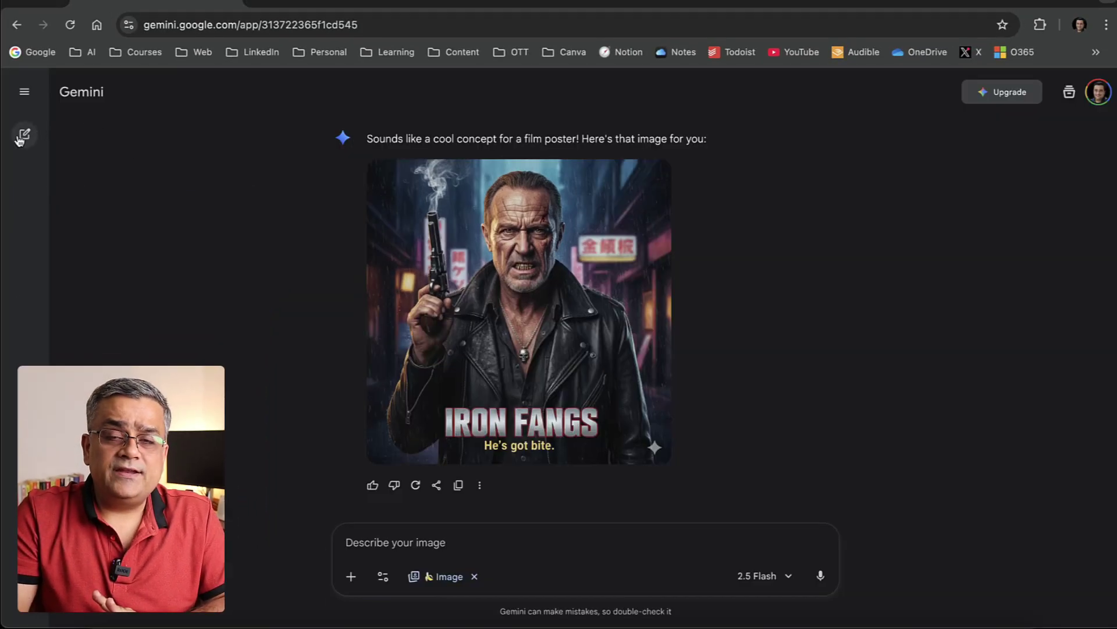
Start a new chat with Canvas enabled and paste the 'AI Image Generator and Editor' app prompt
left_click(21, 136)
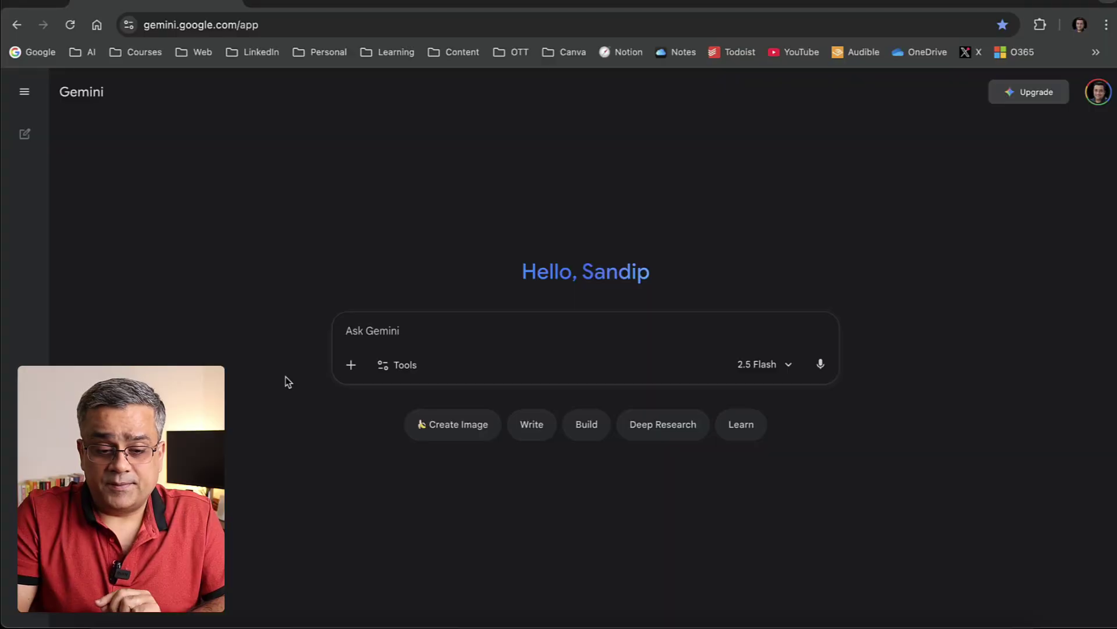
left_click(410, 369)
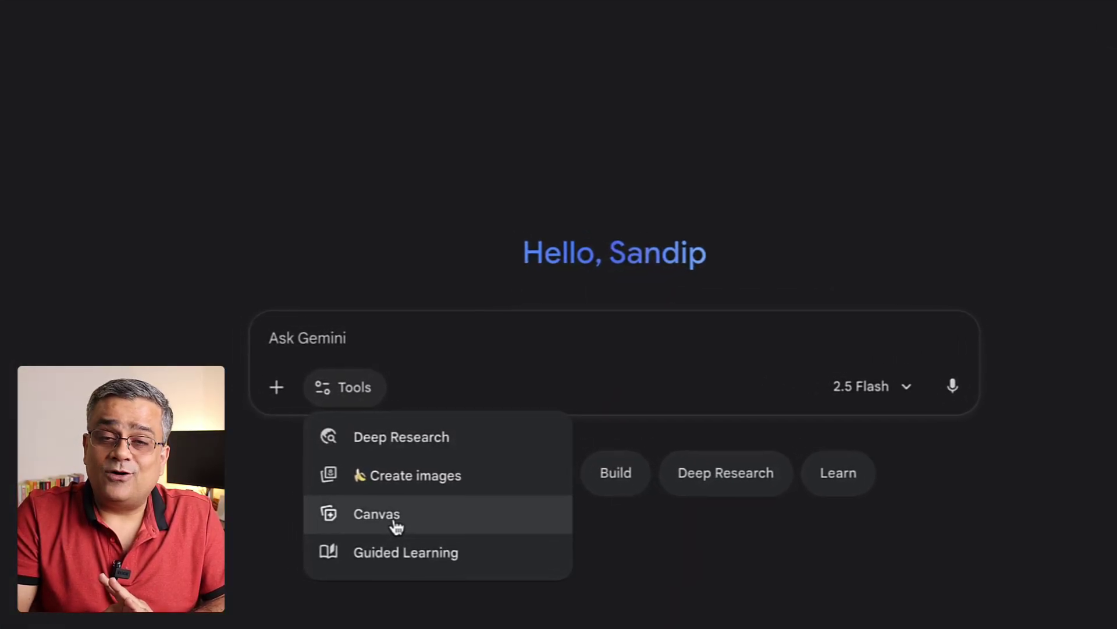
left_click(377, 515)
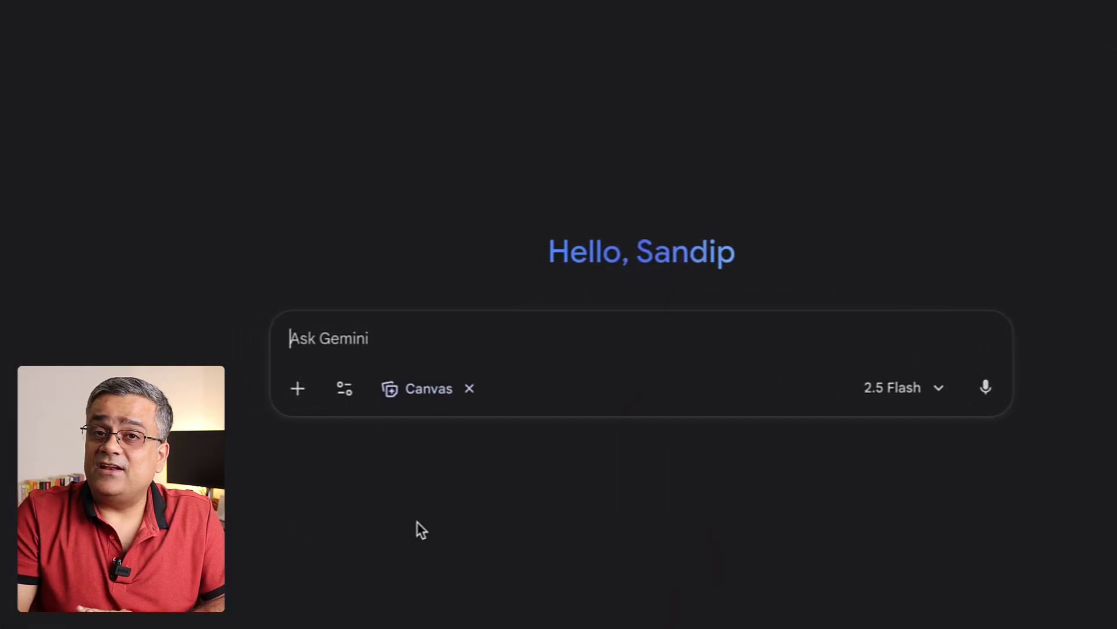
left_click(358, 343)
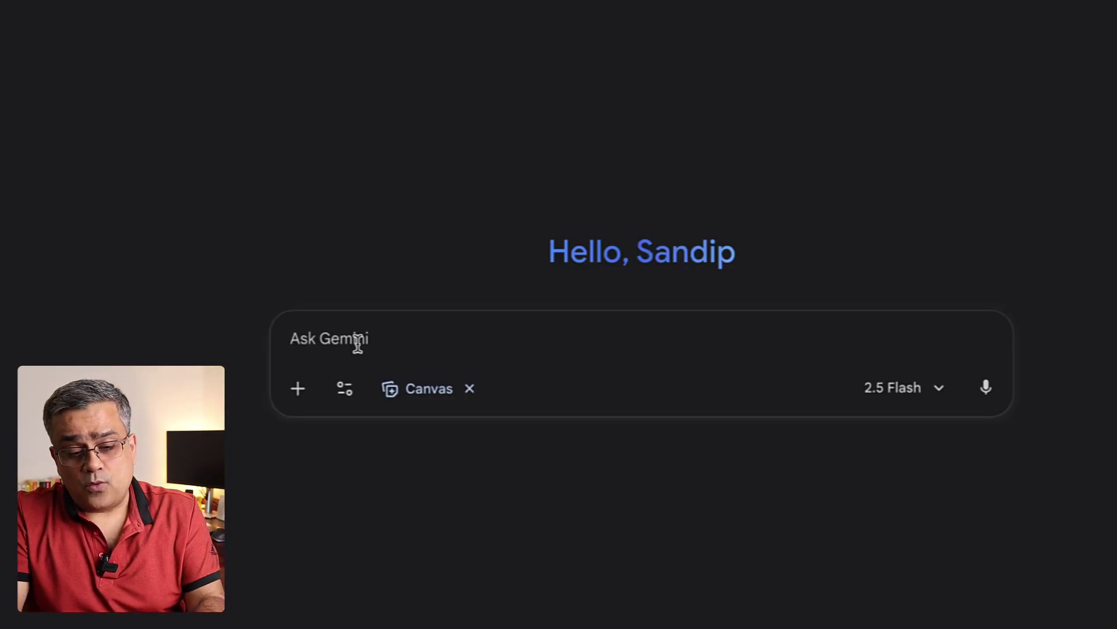
key("ctrl+v")
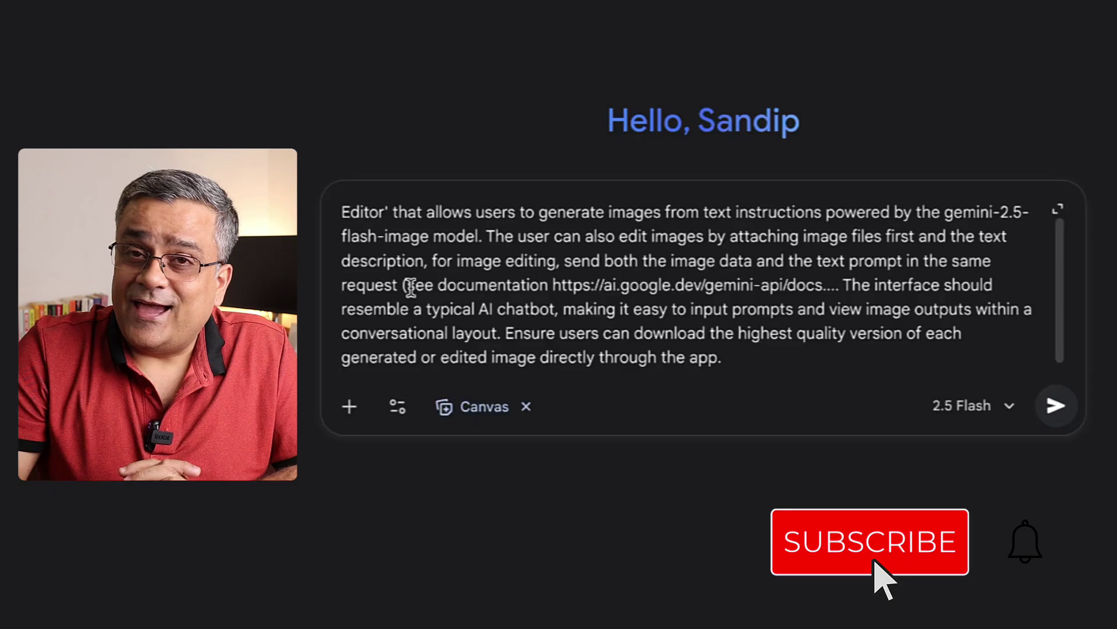
scroll(410, 287, "up", 1)
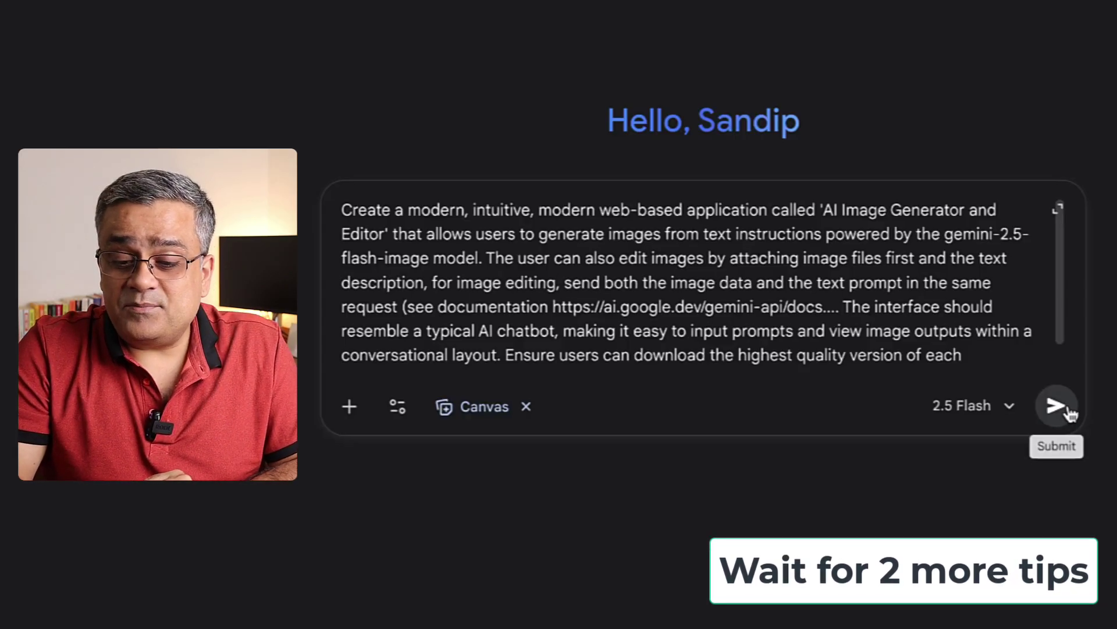
Send the app-spec prompt, then paste 'Please open in canvas mode and build the application for me'
left_click(1051, 414)
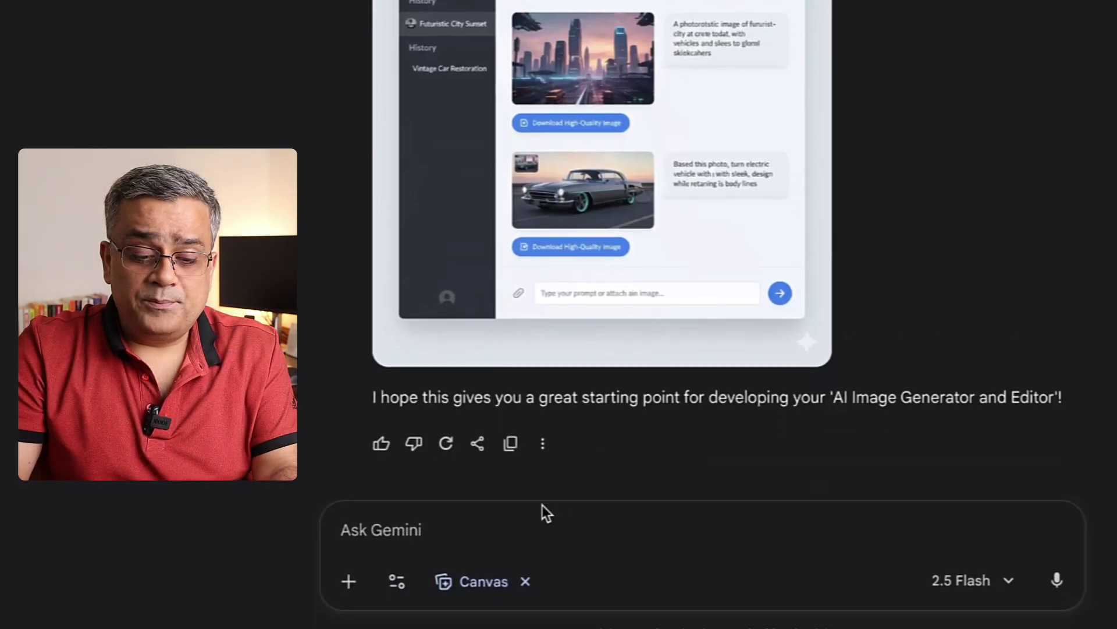
type("Please open in canvas mode and build the application for me")
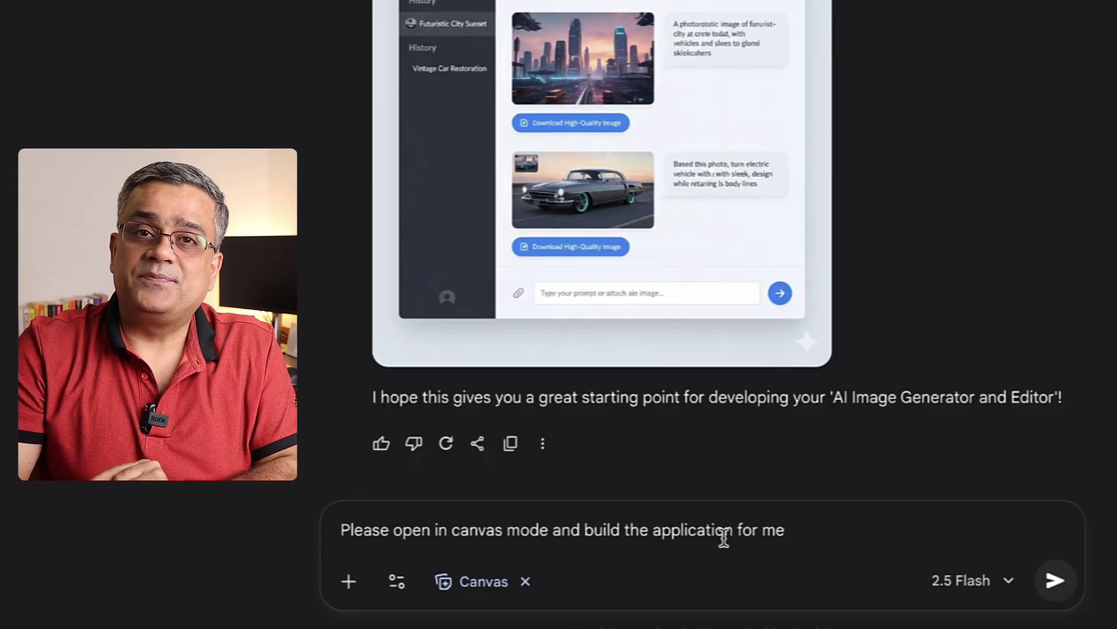
scroll(980, 362, "up", 15)
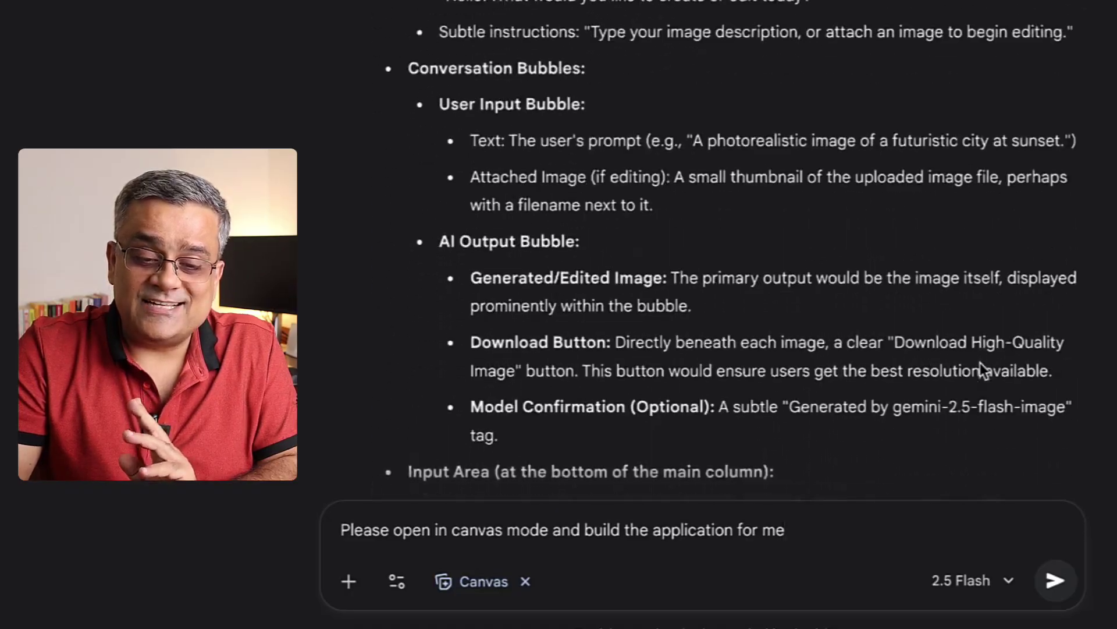
scroll(980, 362, "up", 1)
scroll(980, 362, "down", 10)
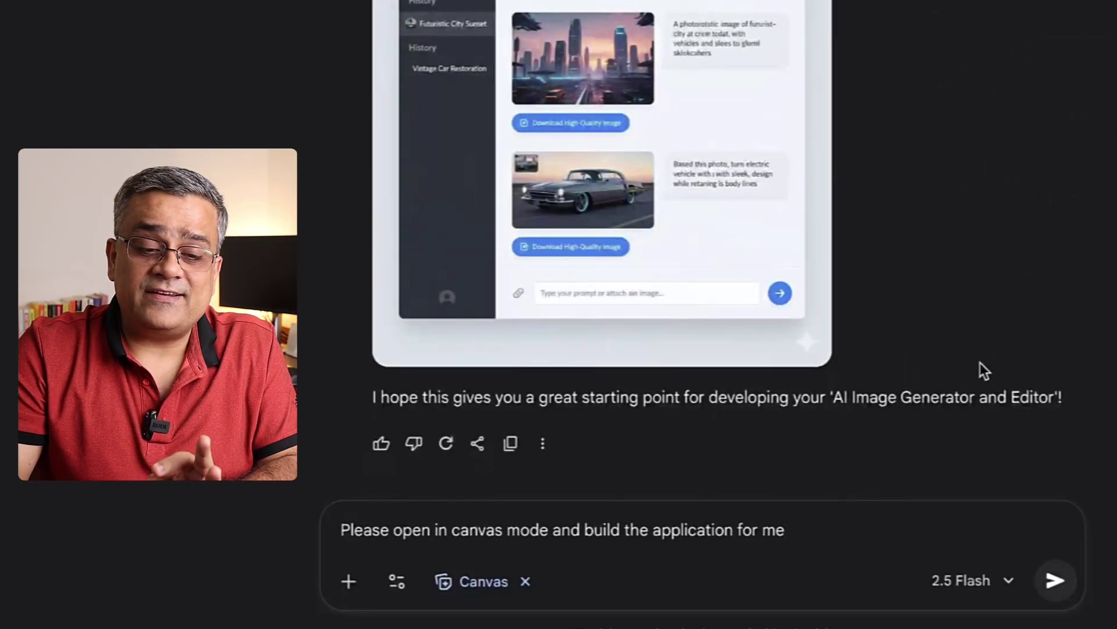
scroll(980, 362, "up", 3)
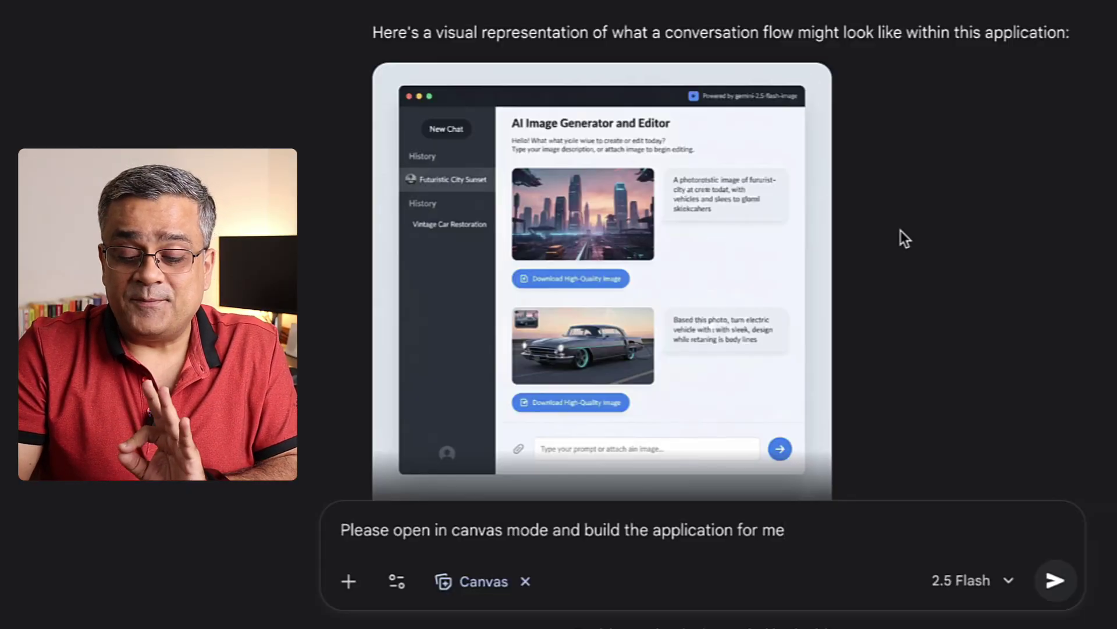
scroll(965, 323, "down", 3)
Send the build request and switch the Canvas from code to the live app preview
left_click(1046, 586)
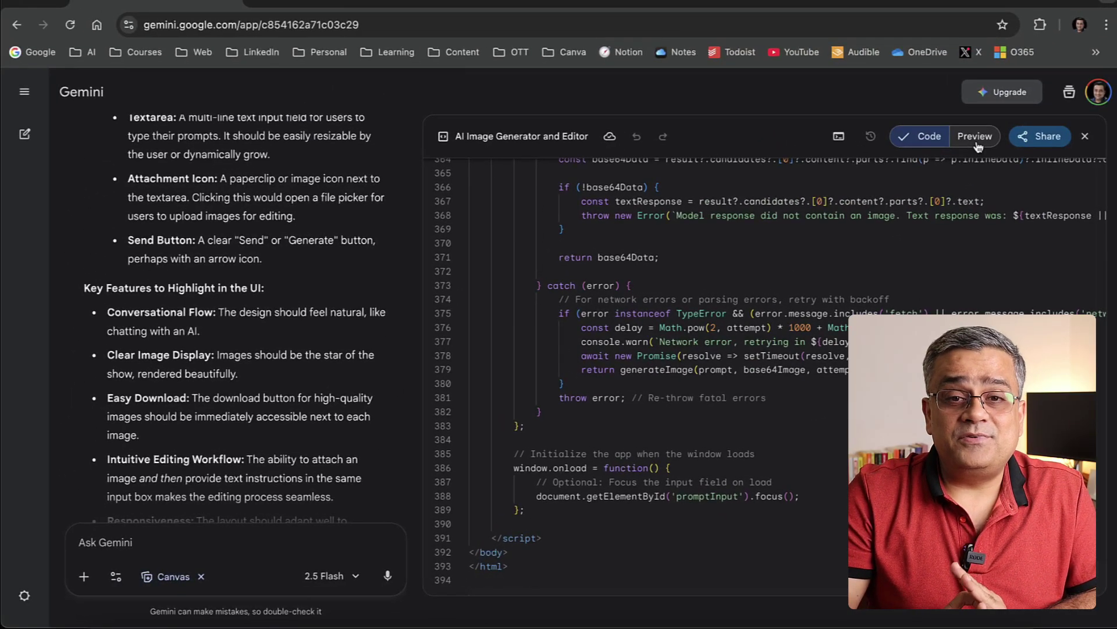
left_click(929, 18)
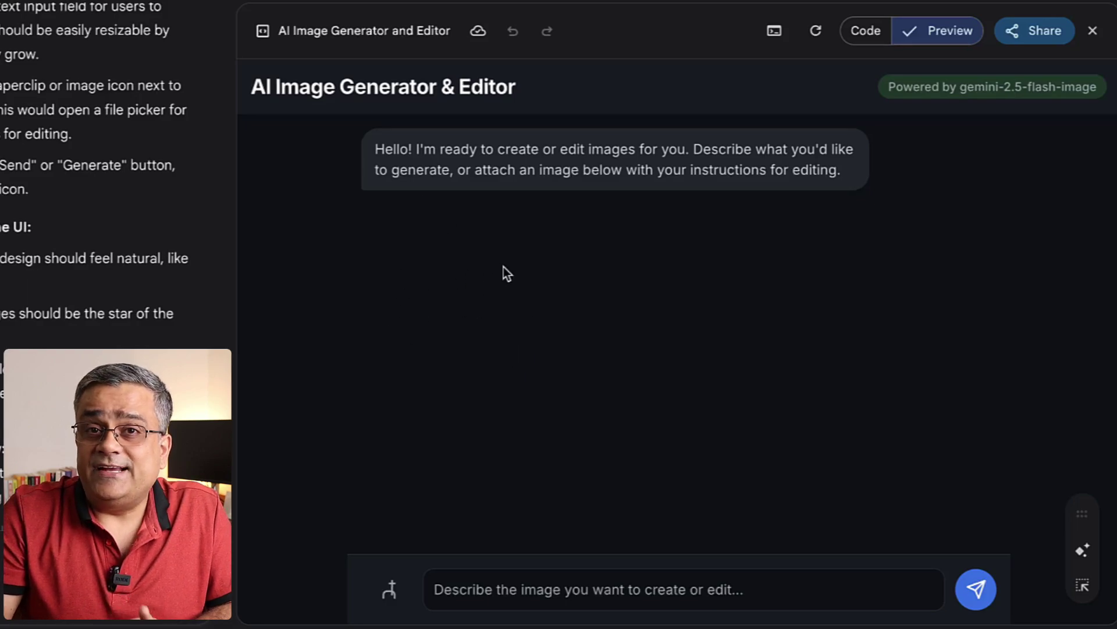
Generate a 'GOLDEN YEARS' poster in the app from the pasted prompt and download it as PNG
left_click(487, 594)
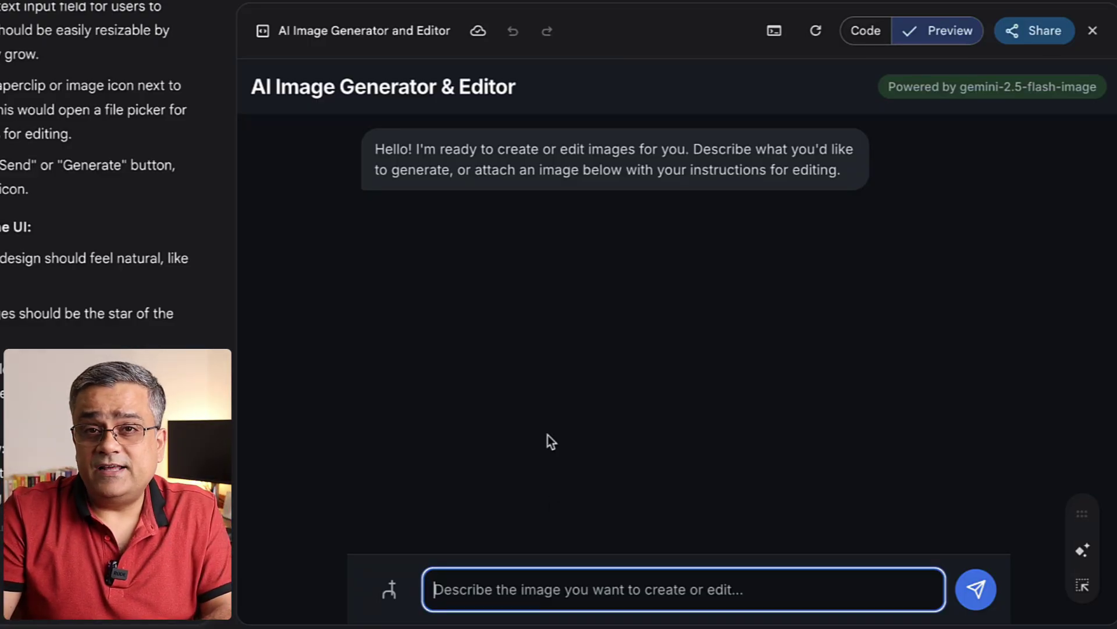
type("film poster, 67 year old man, wearing leather black, have gold teeth, --v 6.1")
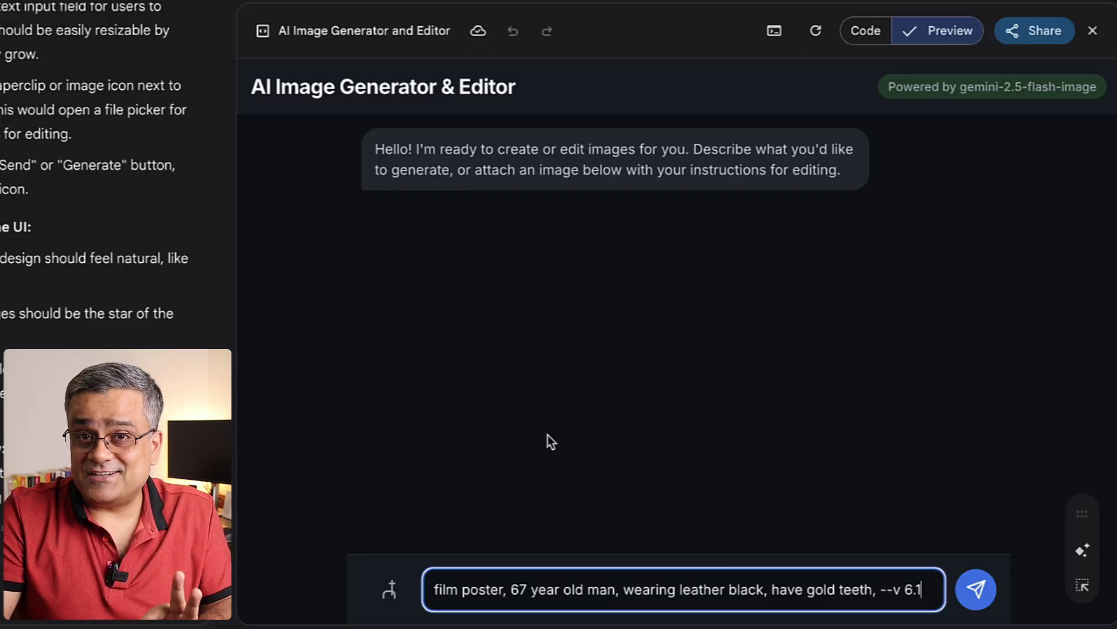
left_click(976, 590)
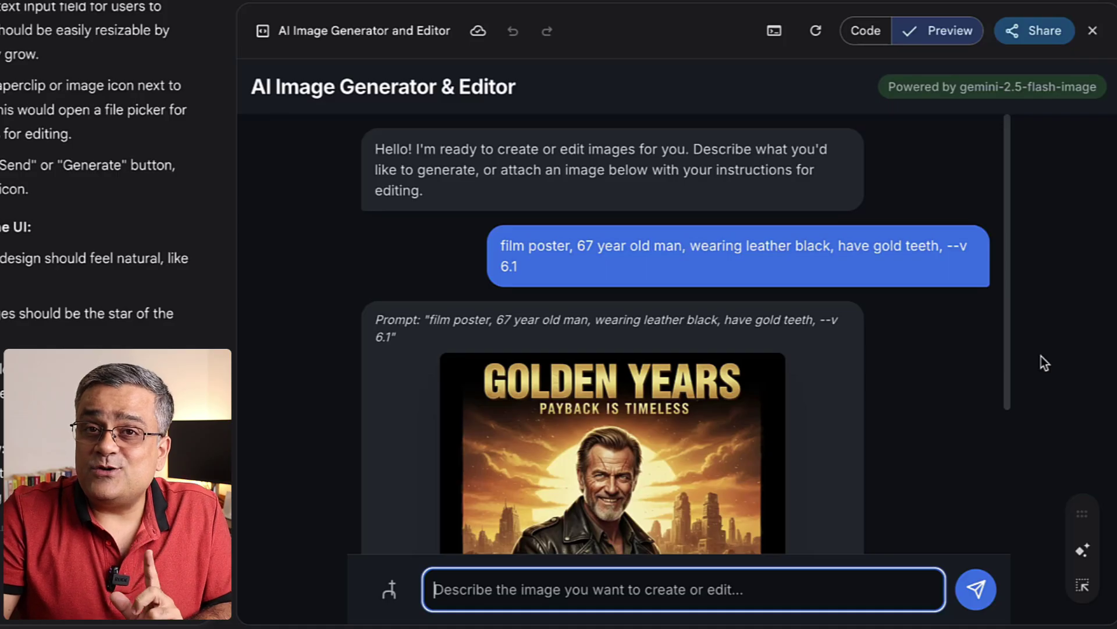
left_click(826, 292)
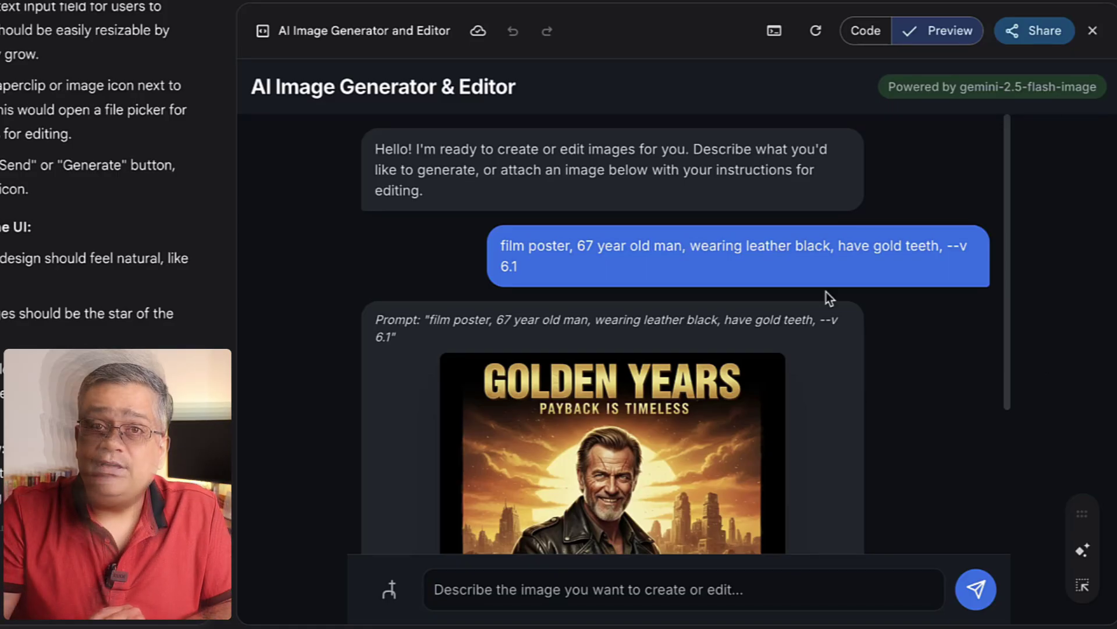
scroll(829, 298, "down", 3)
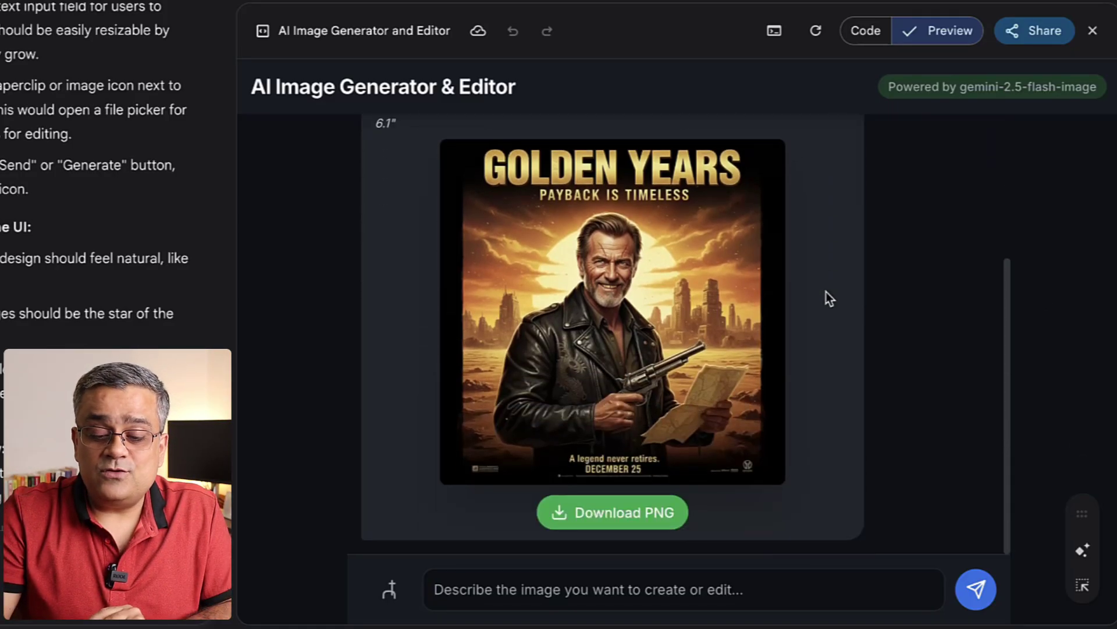
left_click(580, 511)
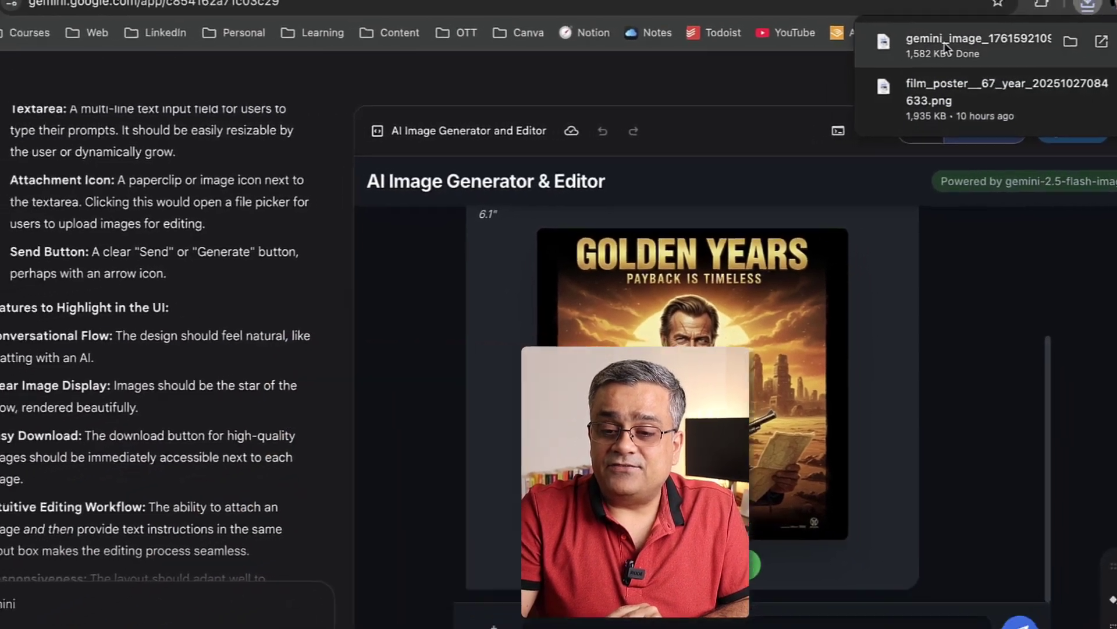
Create a public share link for the Canvas app and open a new browser tab
left_click(946, 44)
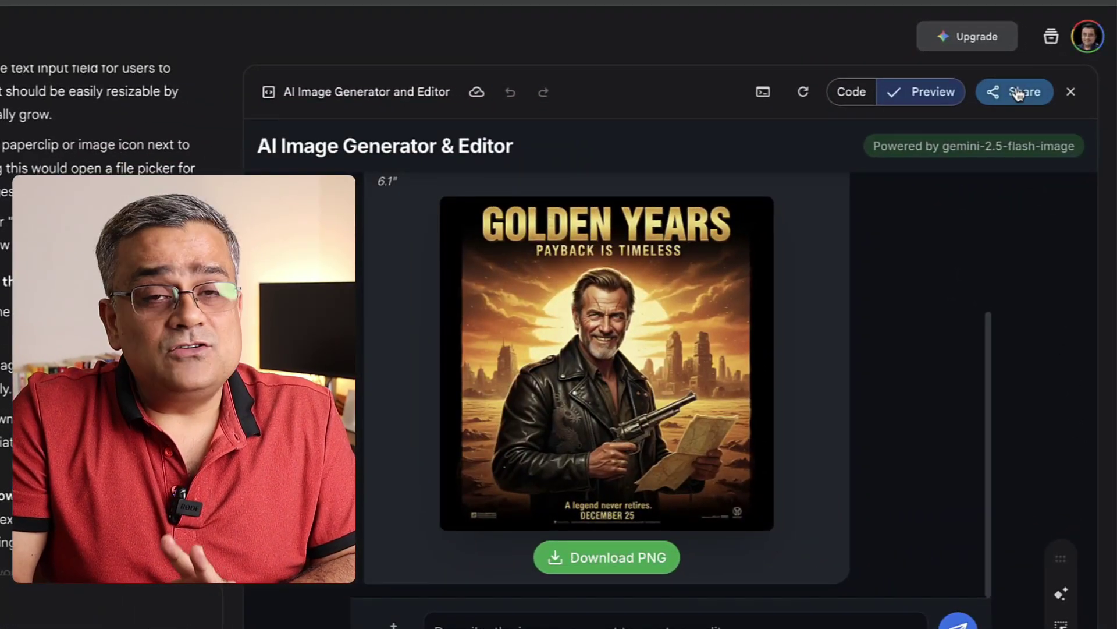
left_click(1017, 93)
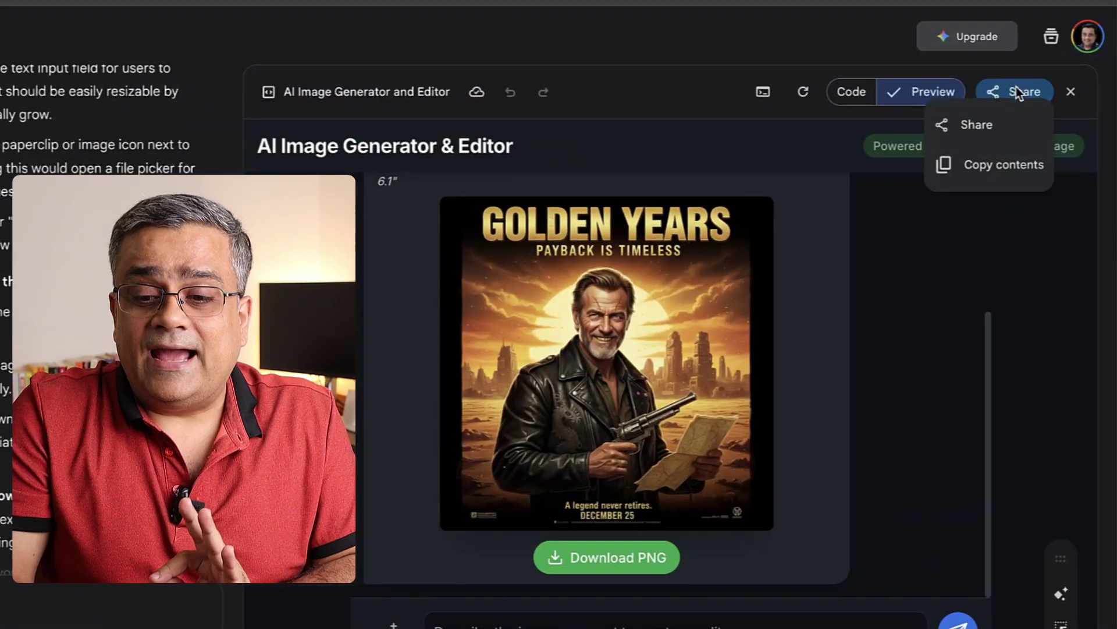
left_click(984, 126)
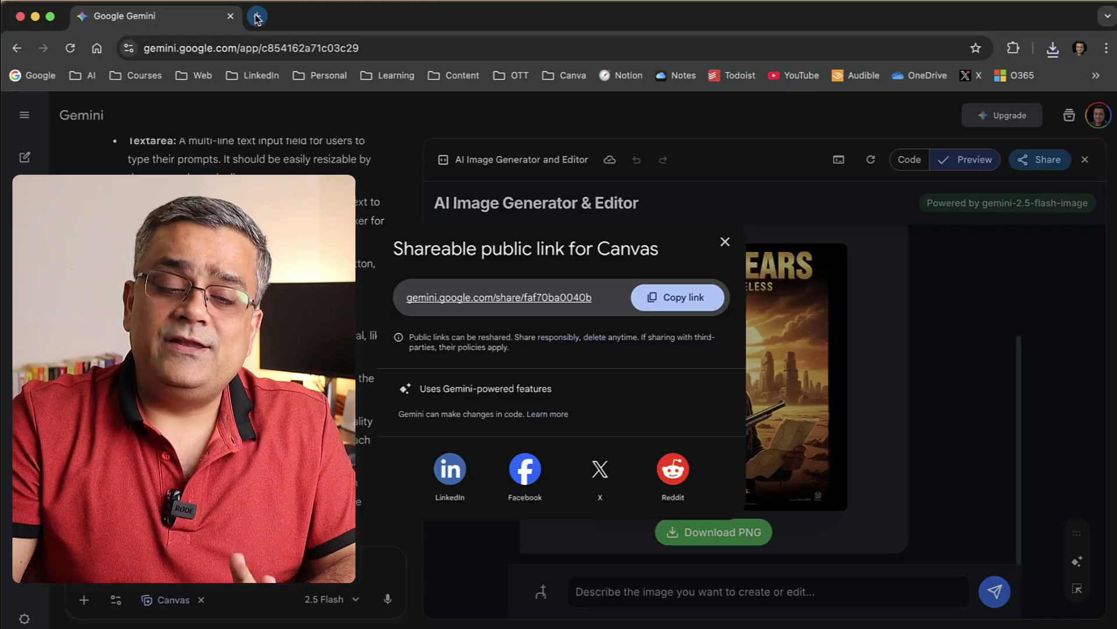
left_click(257, 15)
Open the shared app link and generate 'THE GOLDEN GRIN' poster from the same prompt
type("https://gemini.google.com/share/faf70ba0040b")
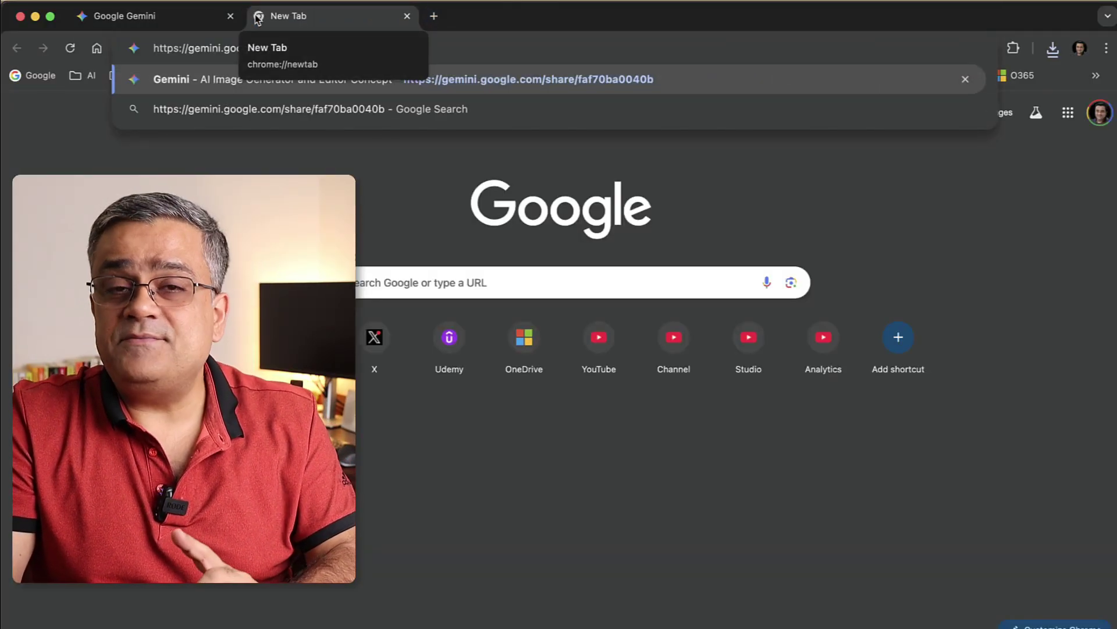
key("Return")
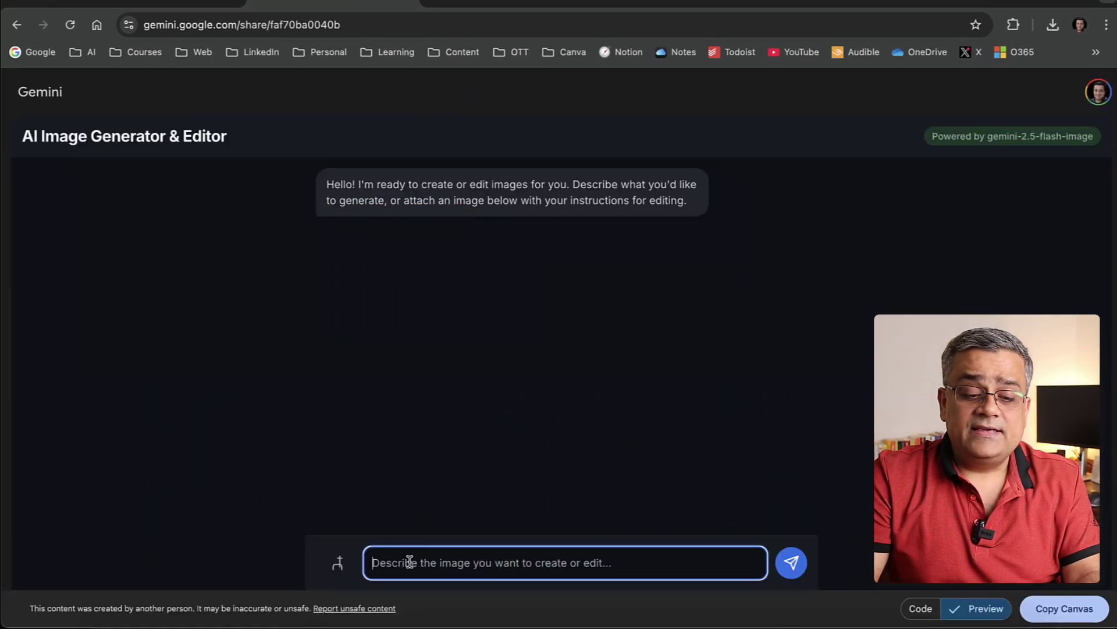
key("Return")
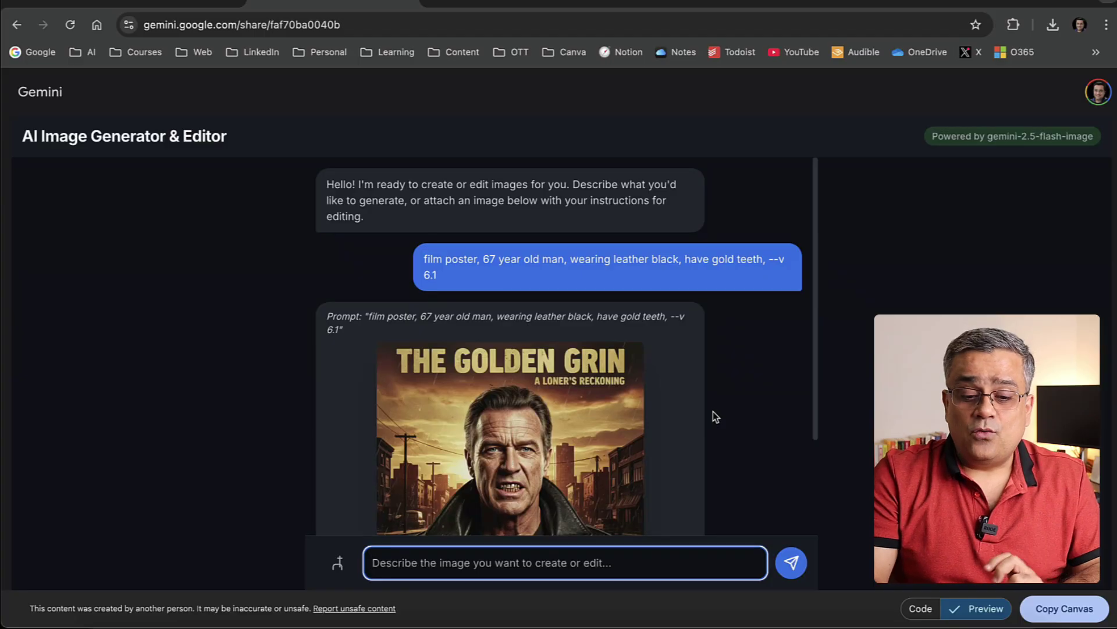
scroll(713, 411, "down", 3)
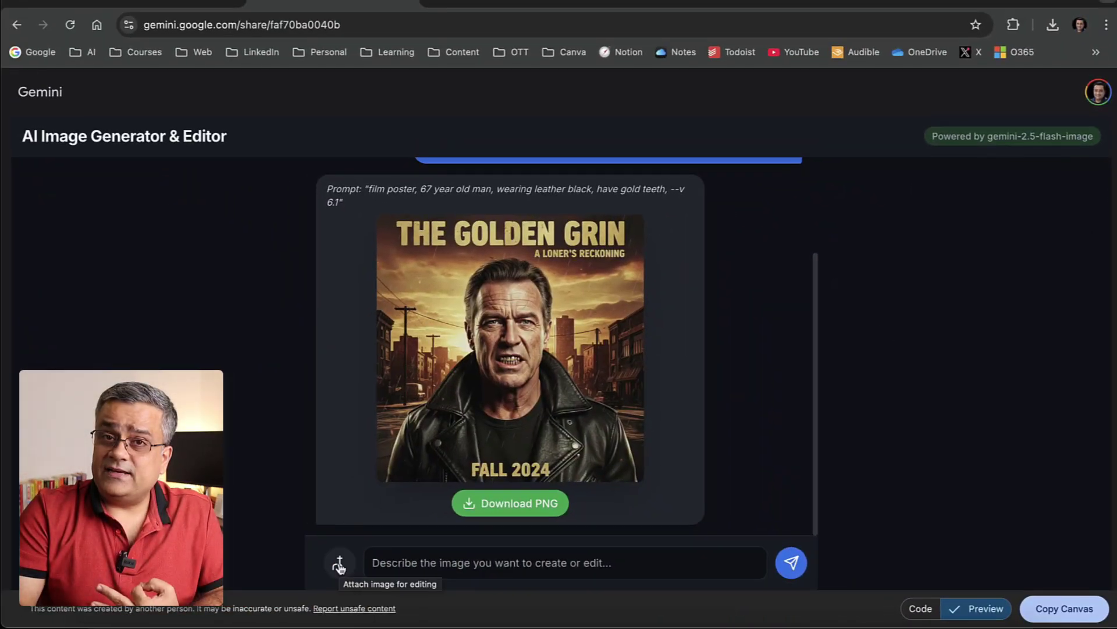
Attach 'Generated Image October 16, 2025 - 1_55AM.png' and request another version of it
left_click(339, 565)
scroll(441, 329, "down", 10)
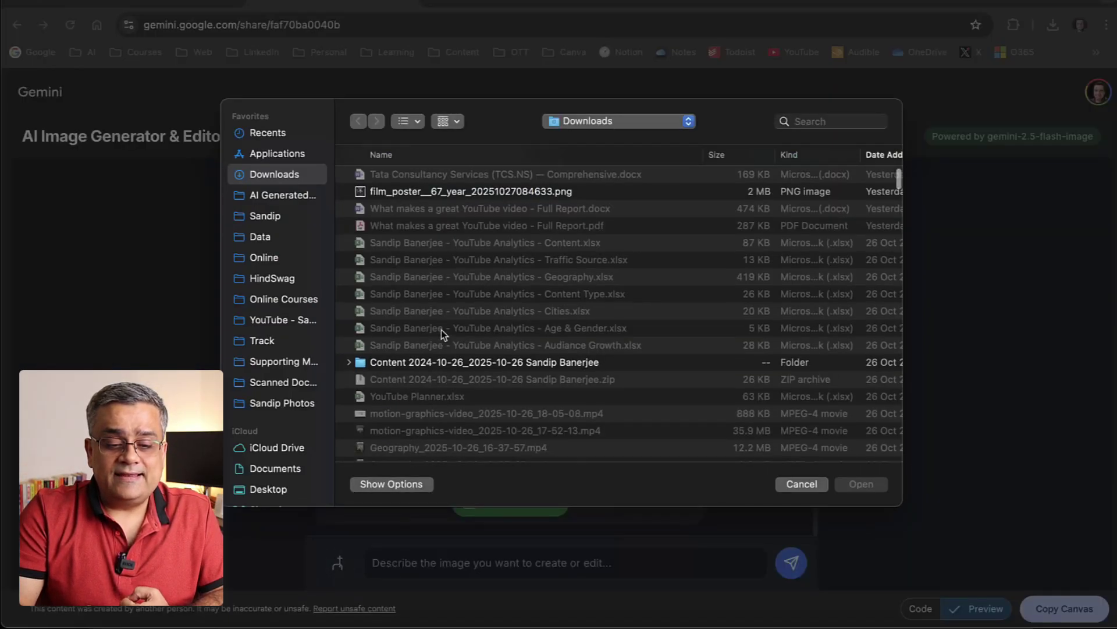
scroll(441, 331, "down", 5)
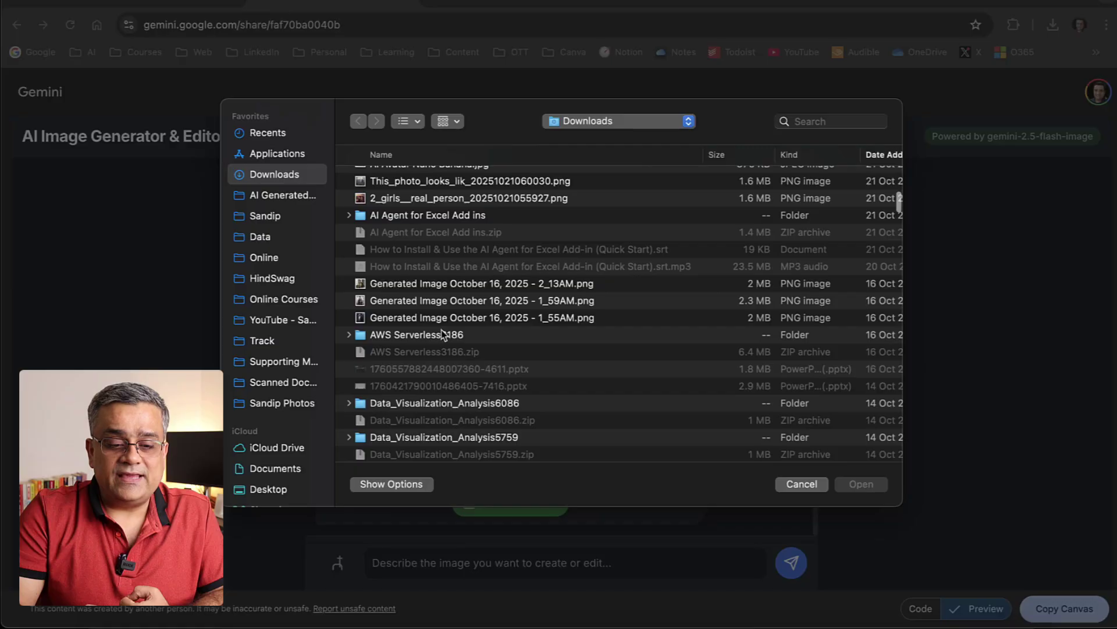
left_click(394, 263)
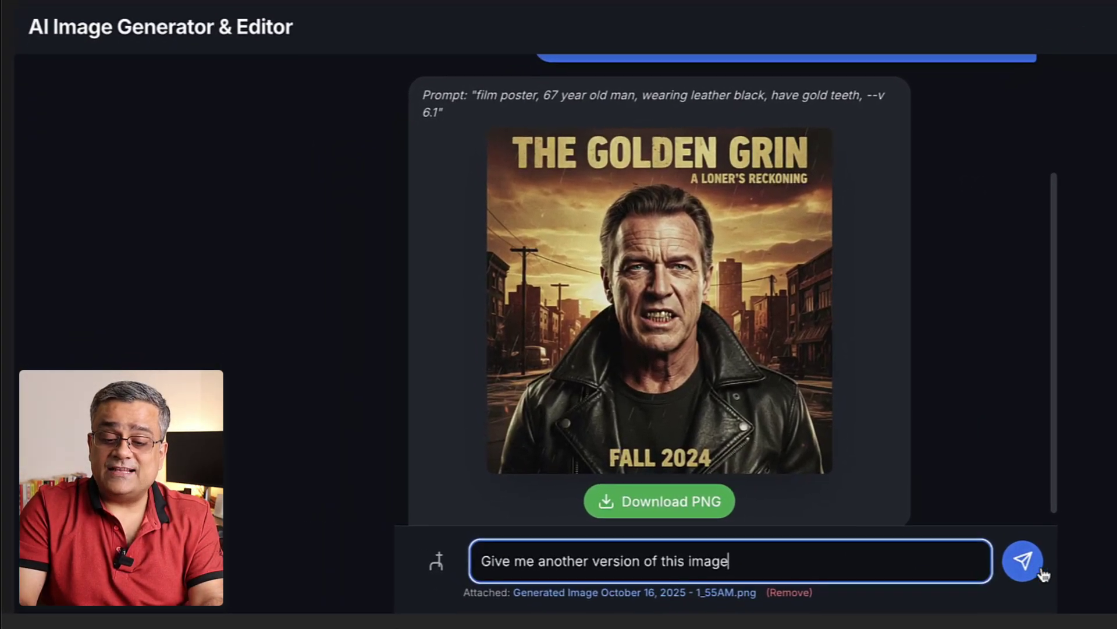
left_click(791, 546)
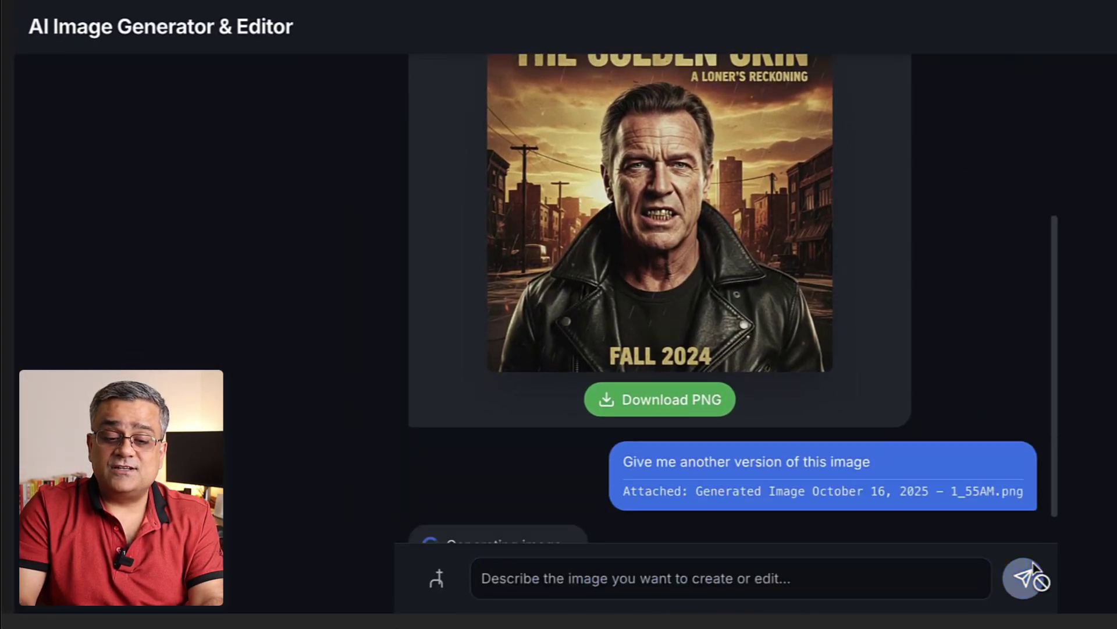